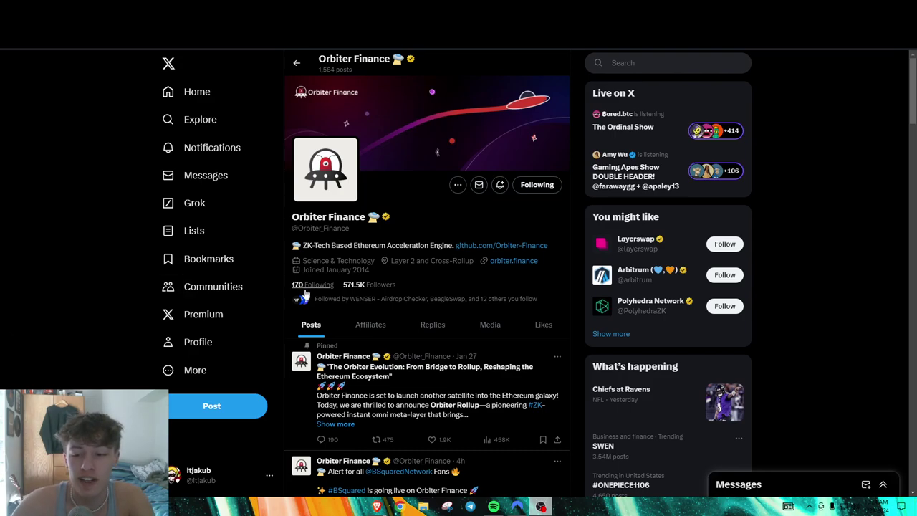
- Scroll down and open Orbiter Finance's pinned Orbiter Rollup announcement post
scroll(371, 301, "down", 1)
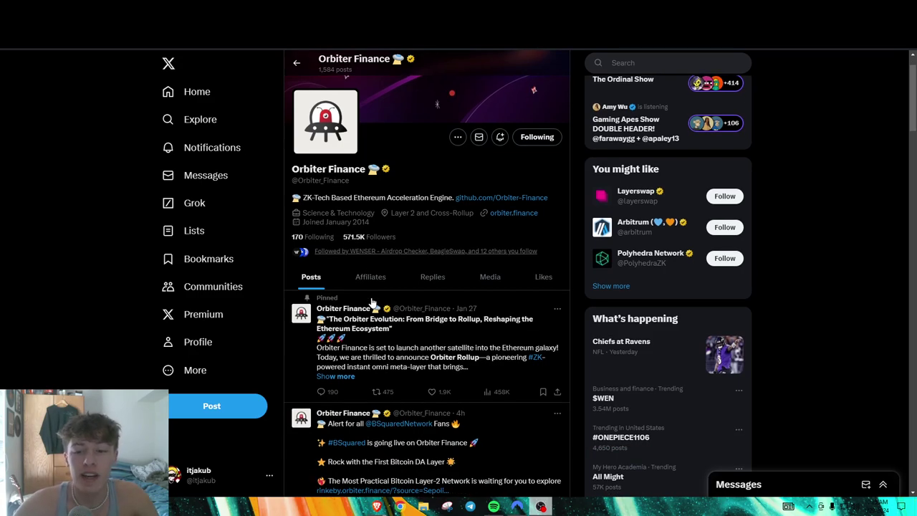
scroll(372, 301, "down", 2)
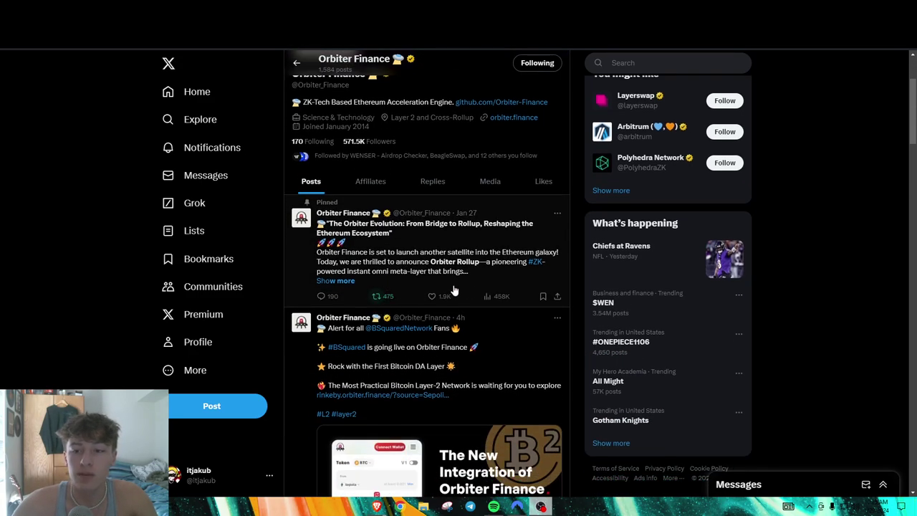
left_click(448, 250)
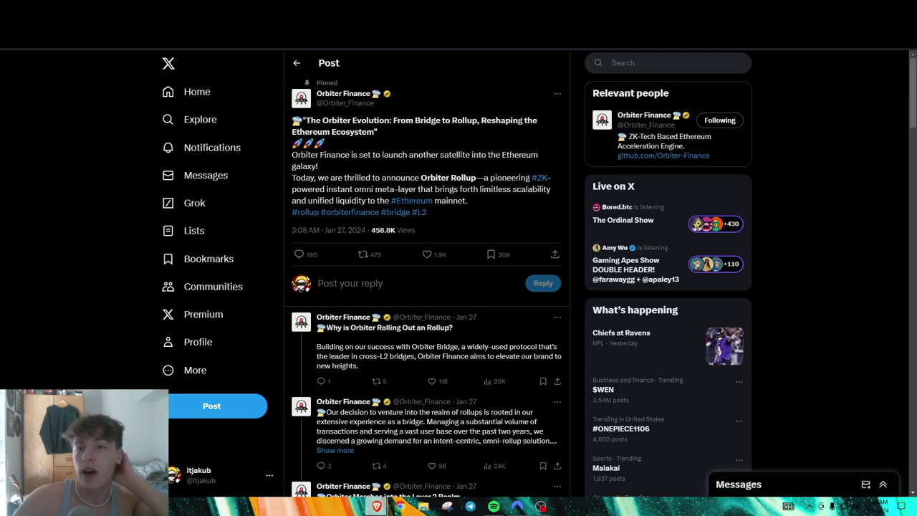
- Open and close a new browser tab, then go to the Orbiter Finance bridge page
key("ctrl+t")
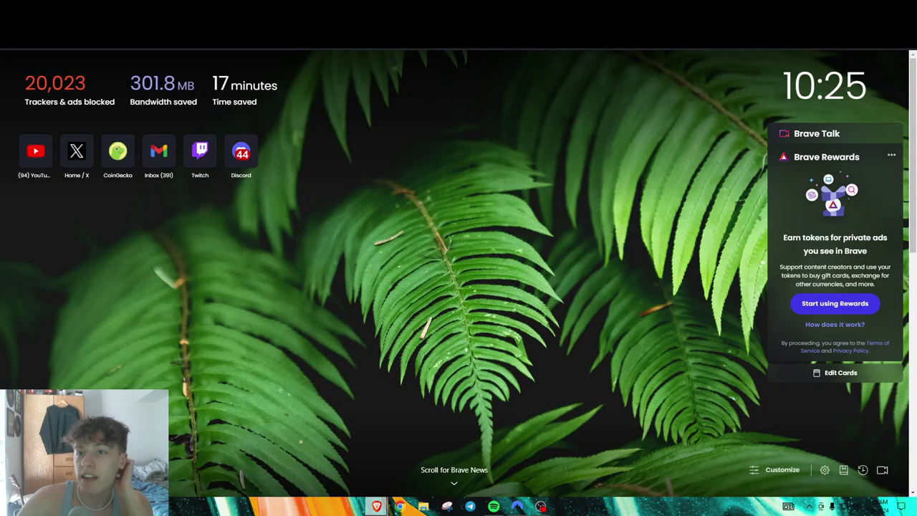
key("ctrl+w")
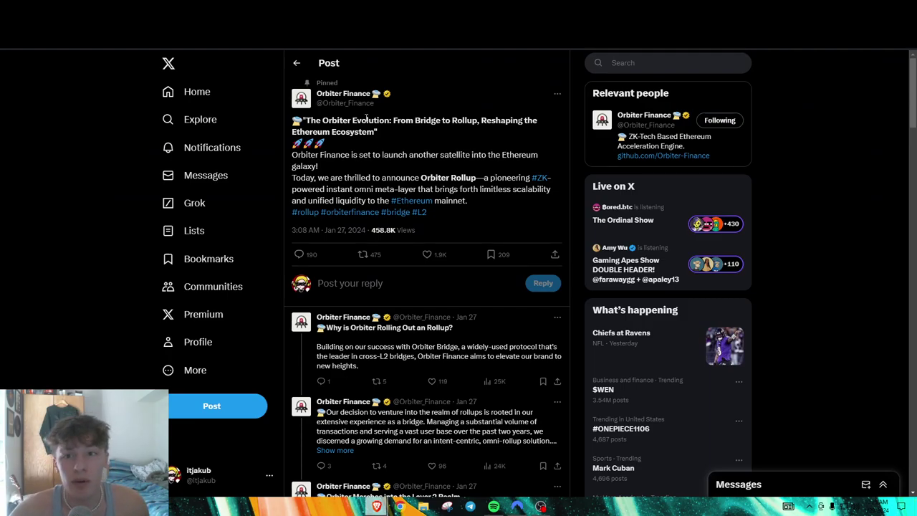
mouse_move(354, 103)
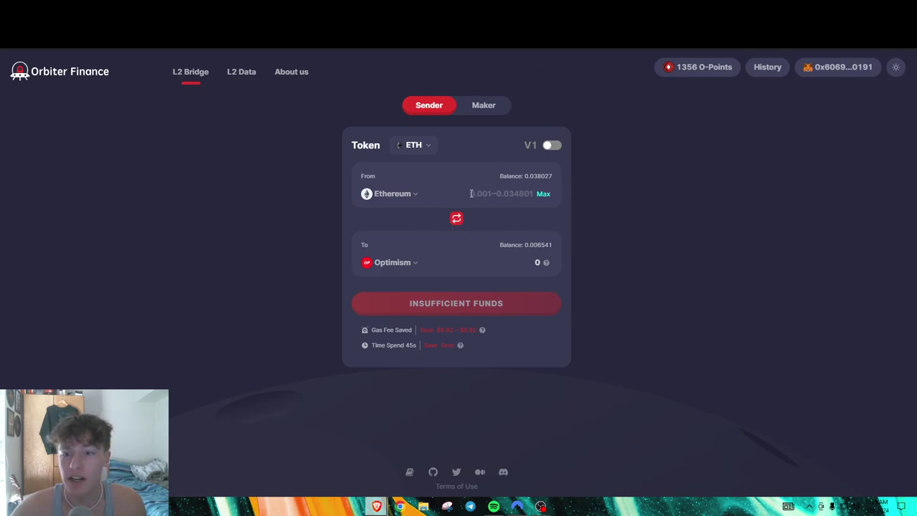
- Browse the source and destination chain lists without changing either chain
left_click(410, 197)
scroll(430, 268, "down", 3)
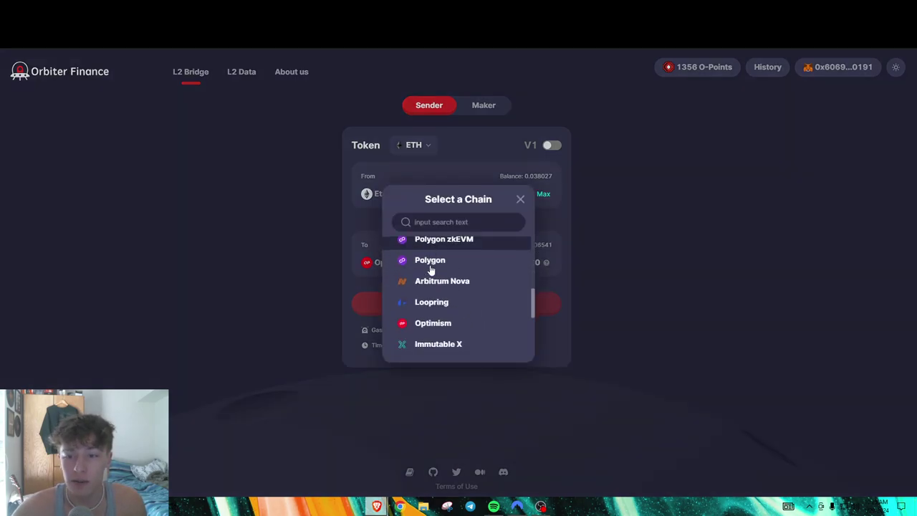
scroll(431, 268, "down", 4)
scroll(446, 327, "up", 4)
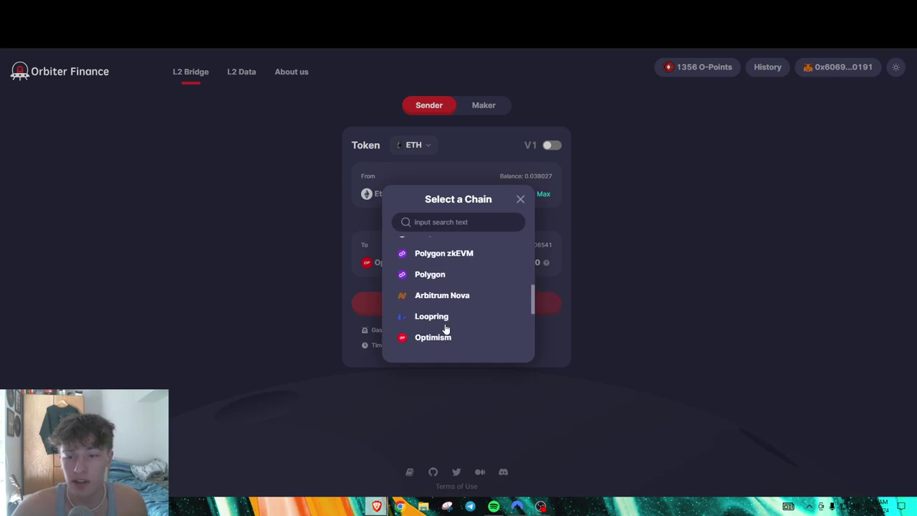
scroll(430, 301, "up", 5)
left_click(299, 258)
left_click(370, 262)
scroll(445, 298, "down", 2)
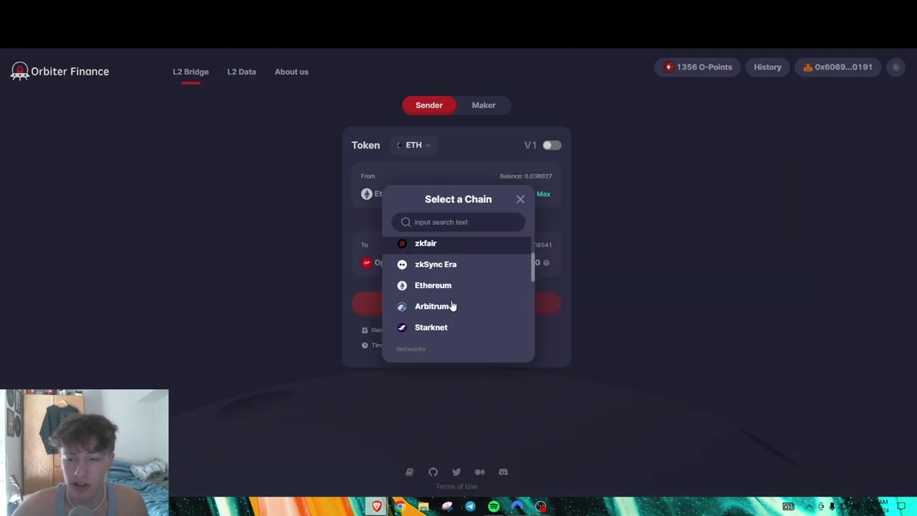
scroll(453, 306, "down", 3)
left_click(521, 199)
left_click(407, 197)
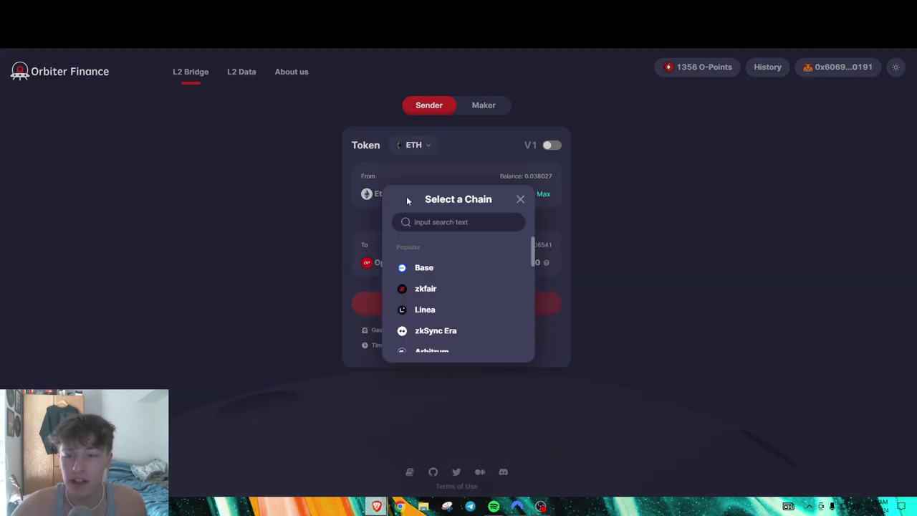
left_click(521, 200)
- Open the account panel, expand the O-Points breakdown and open the O-Points documentation
left_click(692, 69)
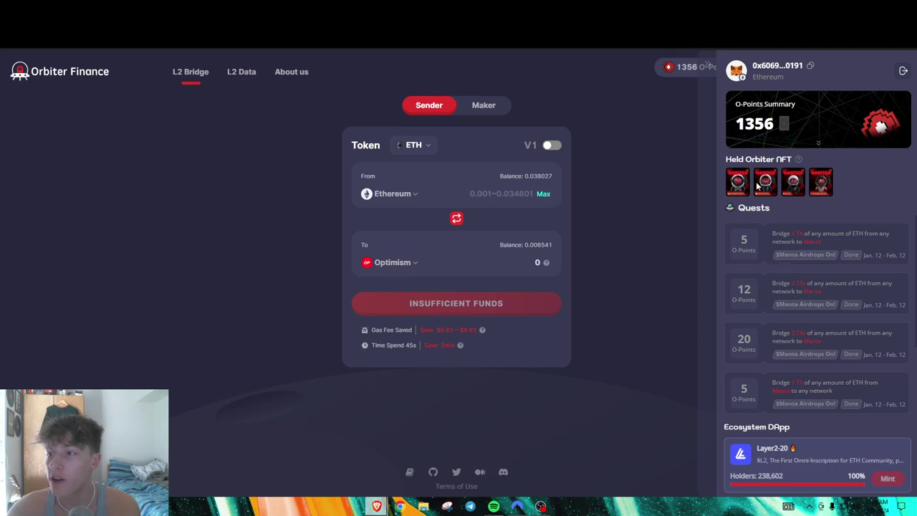
left_click(818, 144)
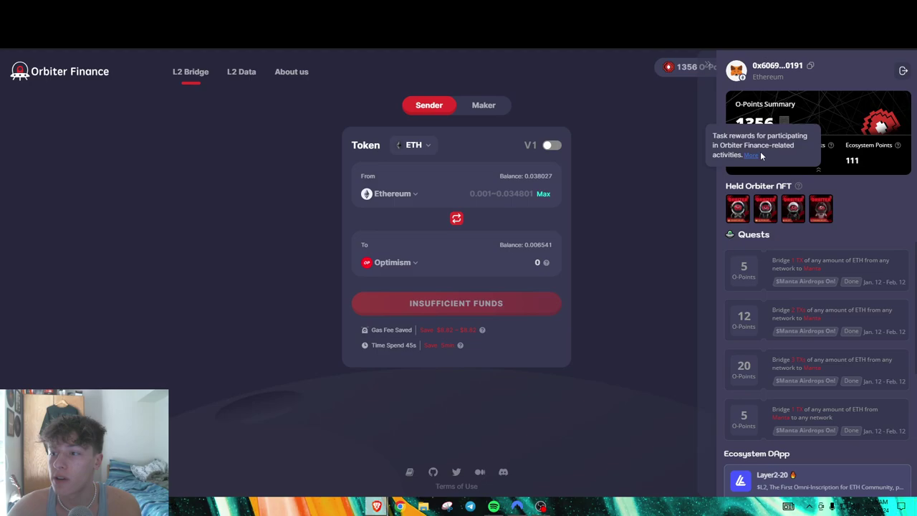
left_click(760, 151)
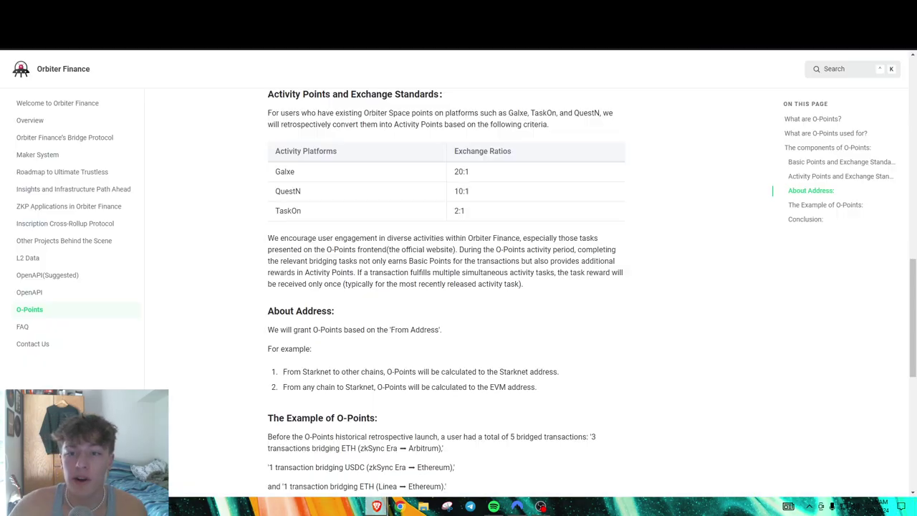
- Find the points for transfers to Ethereum Mainnet: 12 for stablecoins, 10 for ETH (copied)
scroll(366, 319, "down", 3)
scroll(369, 334, "up", 7)
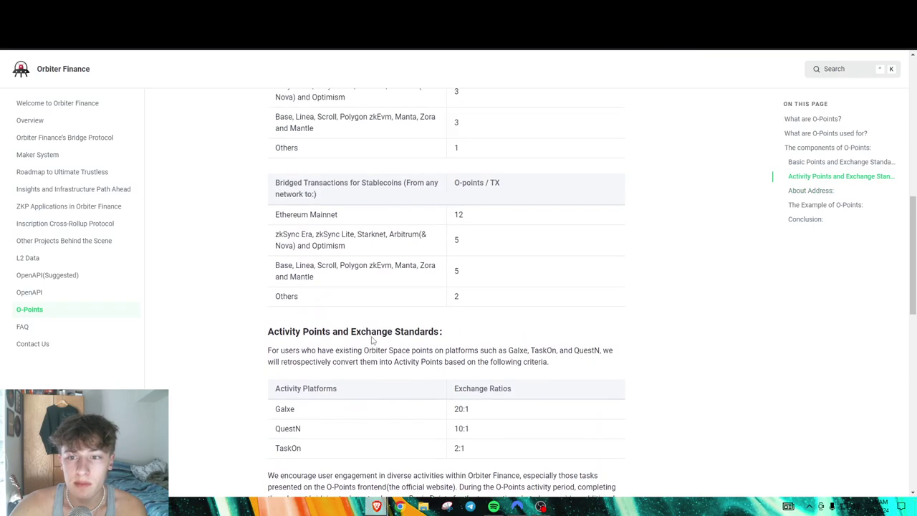
scroll(359, 314, "up", 1)
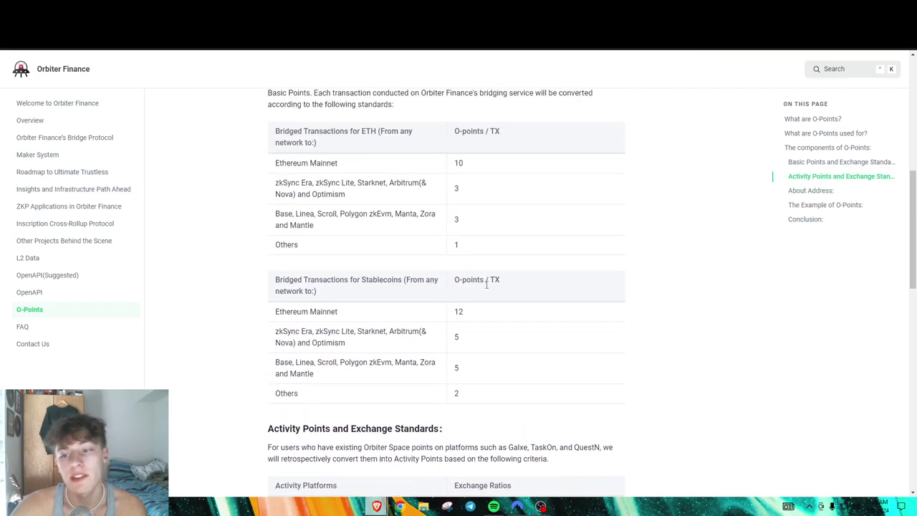
double_click(459, 313)
double_click(460, 163)
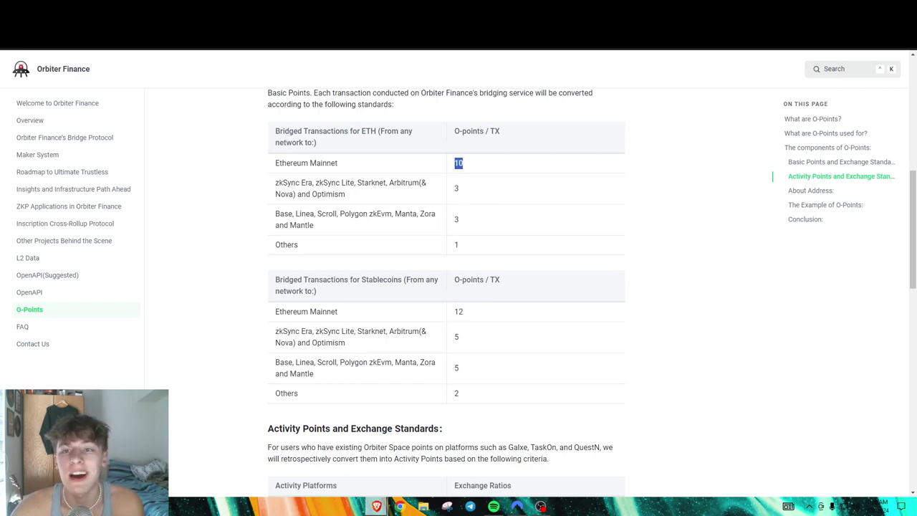
key("ctrl+c")
left_click(462, 203)
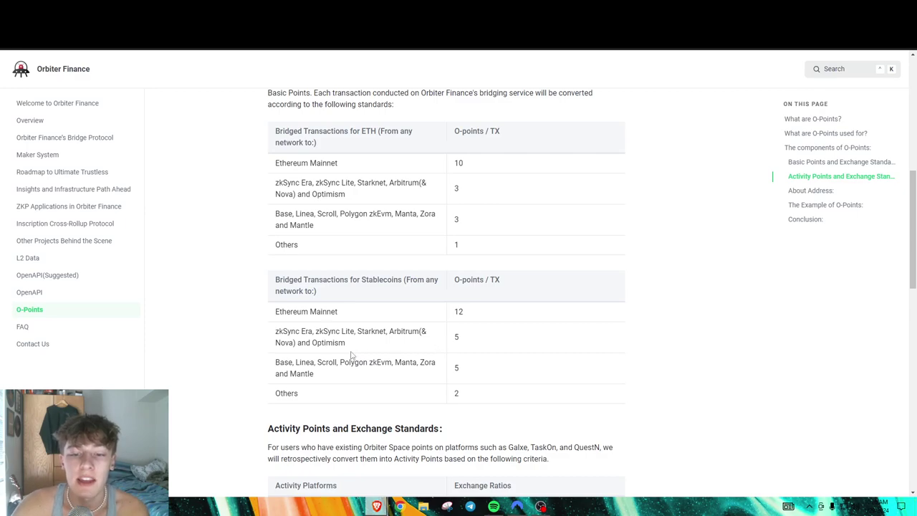
- Highlight the zkSync Era to Optimism, Base and Scroll chain names in the stablecoin table
left_click_drag(279, 331, 303, 332)
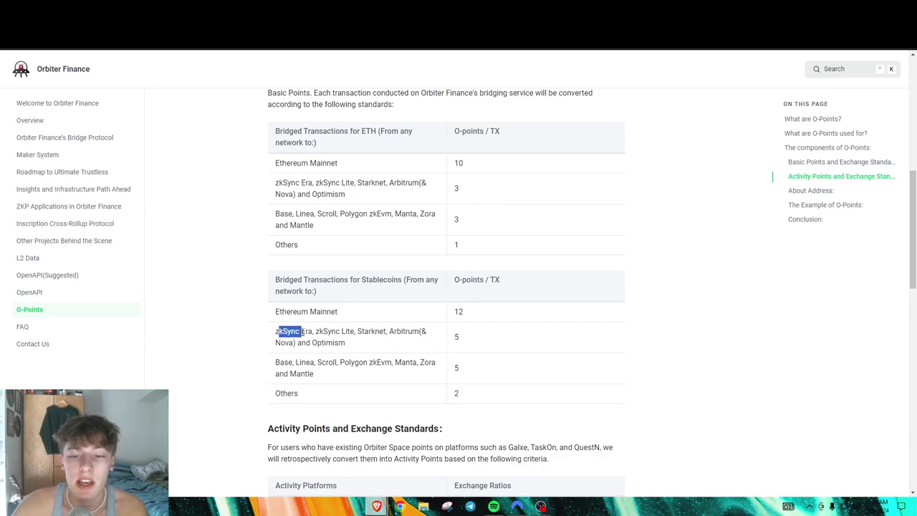
triple_click(333, 332)
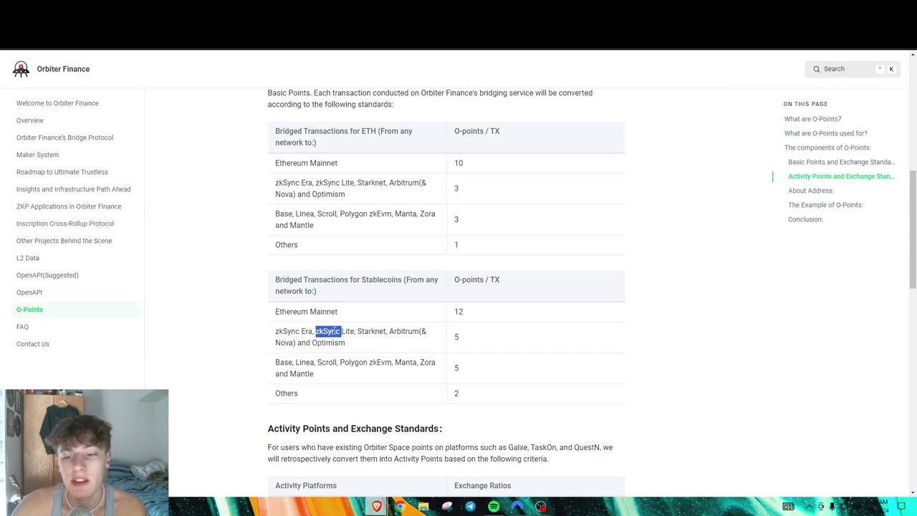
left_click(333, 331)
double_click(285, 364)
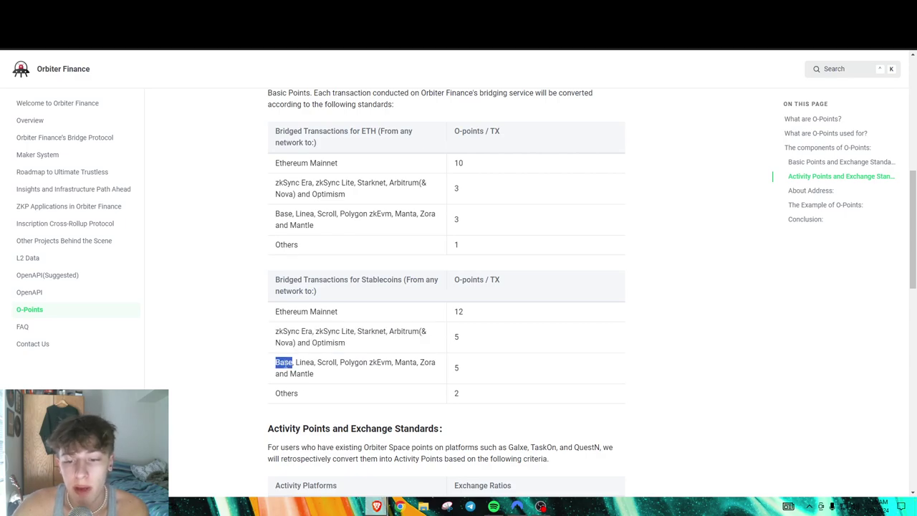
left_click(336, 362)
double_click(334, 362)
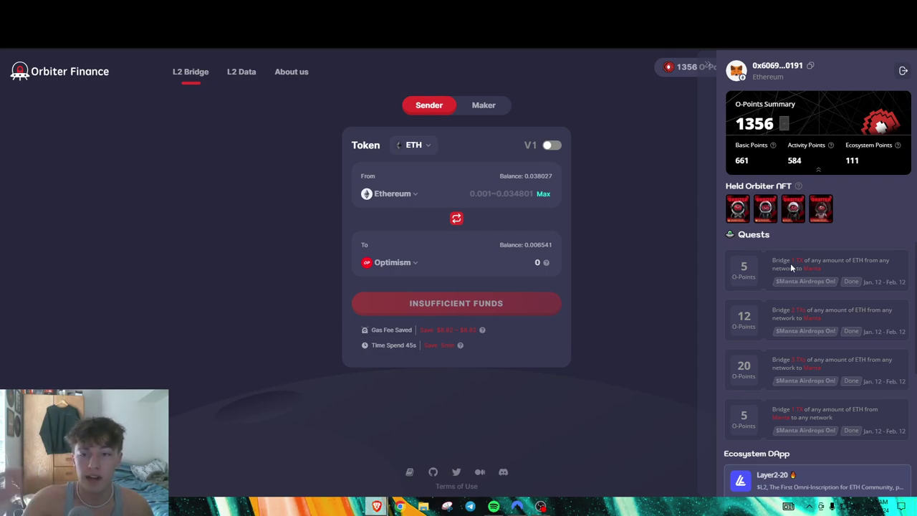
scroll(789, 358, "down", 2)
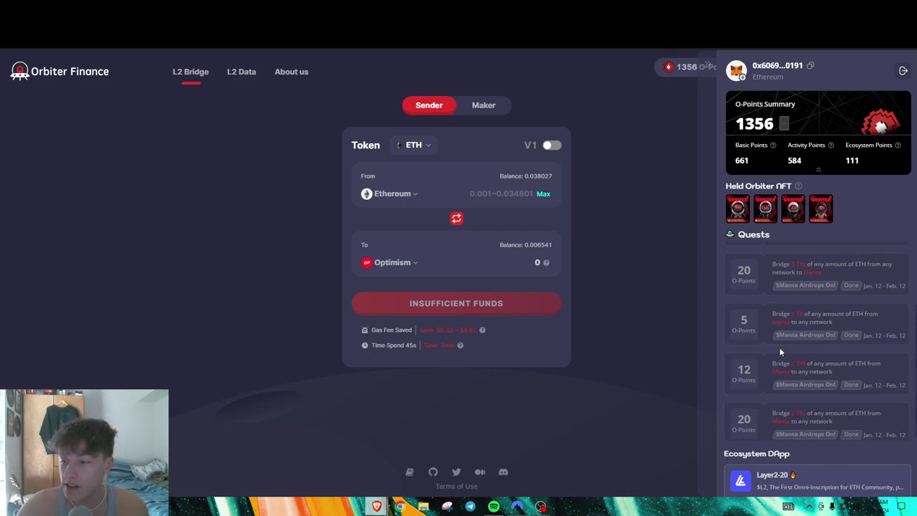
scroll(821, 345, "down", 1)
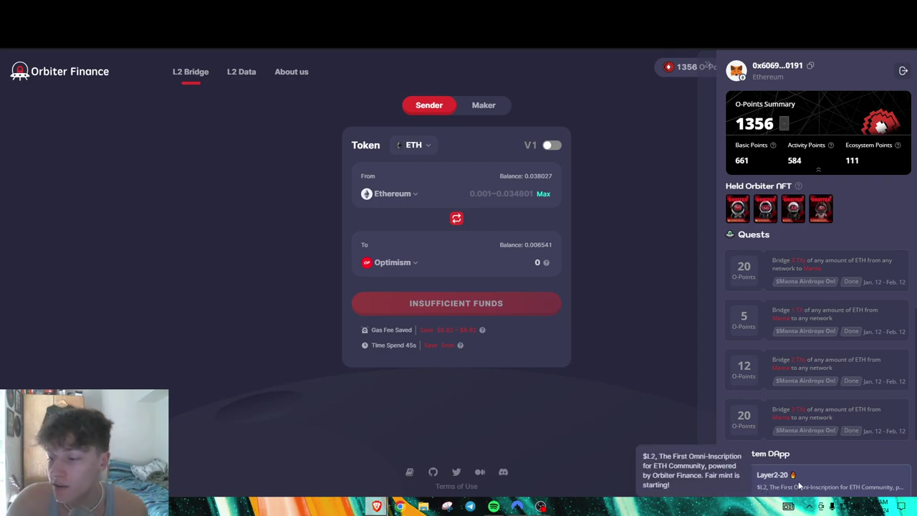
mouse_move(783, 126)
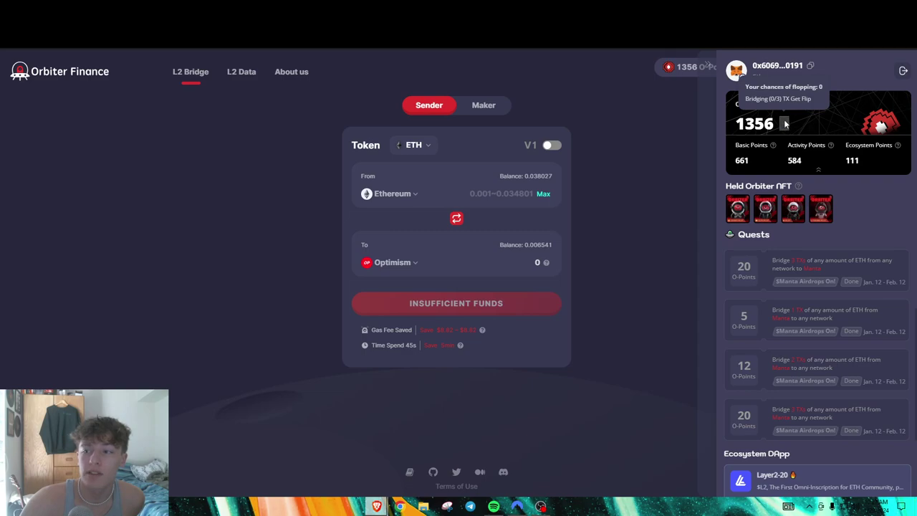
- Pick Manta, then switch the source chain to Base and enter 0.001 ETH as the amount
left_click(394, 193)
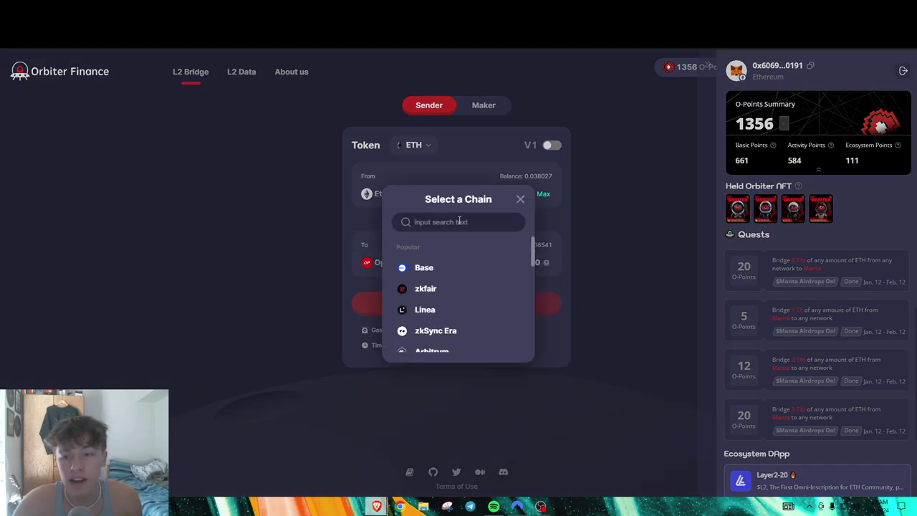
type("manta")
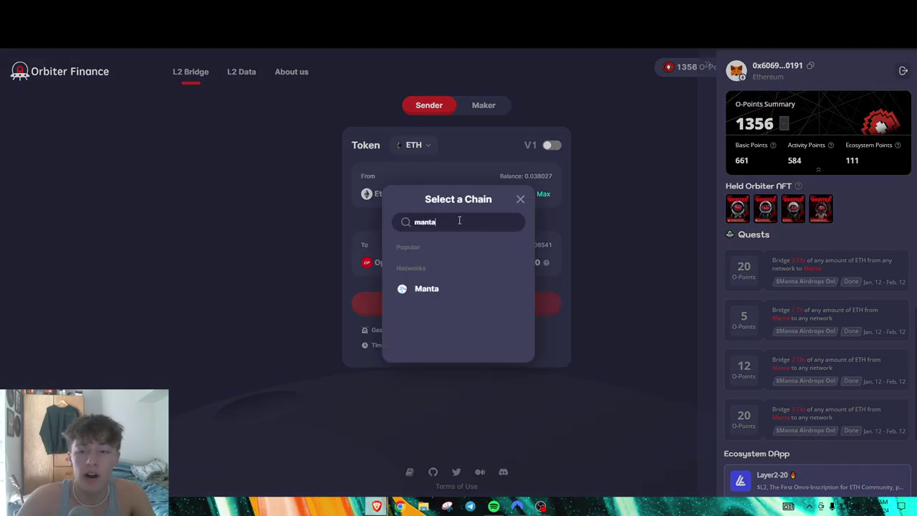
left_click(430, 289)
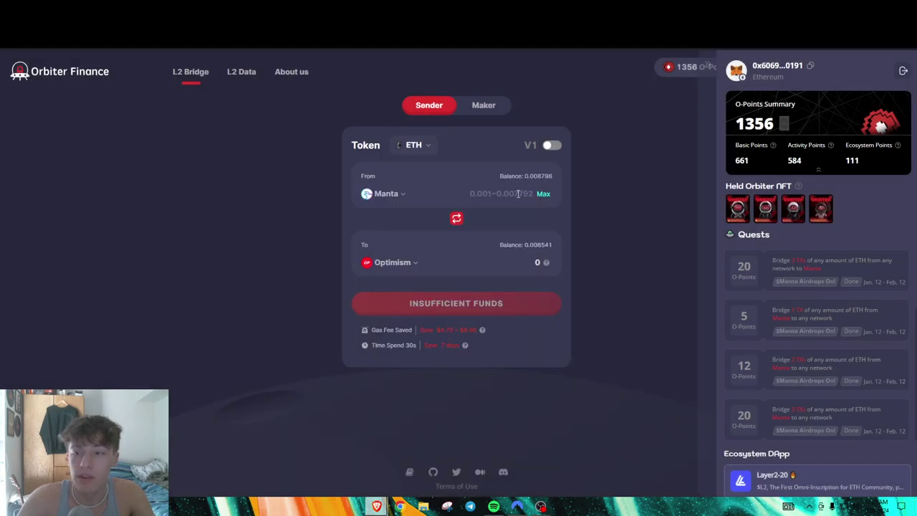
left_click(388, 195)
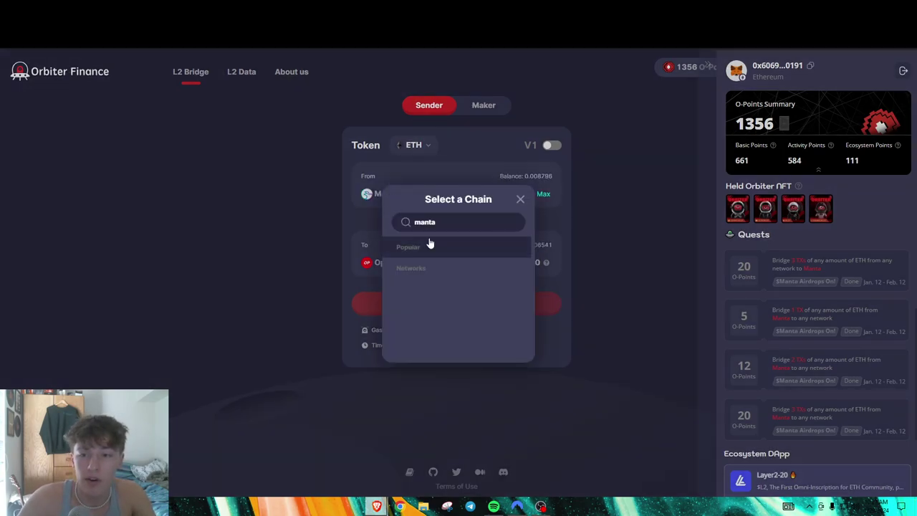
double_click(437, 222)
type("base")
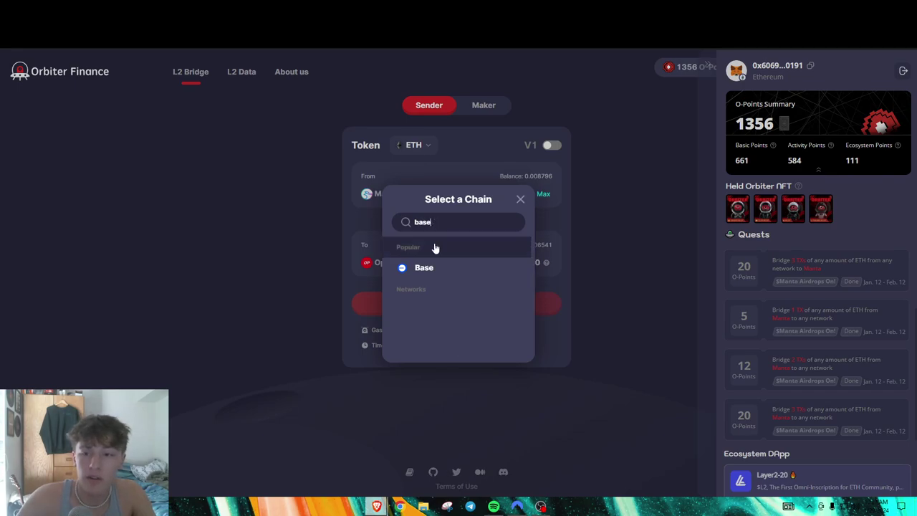
left_click(437, 268)
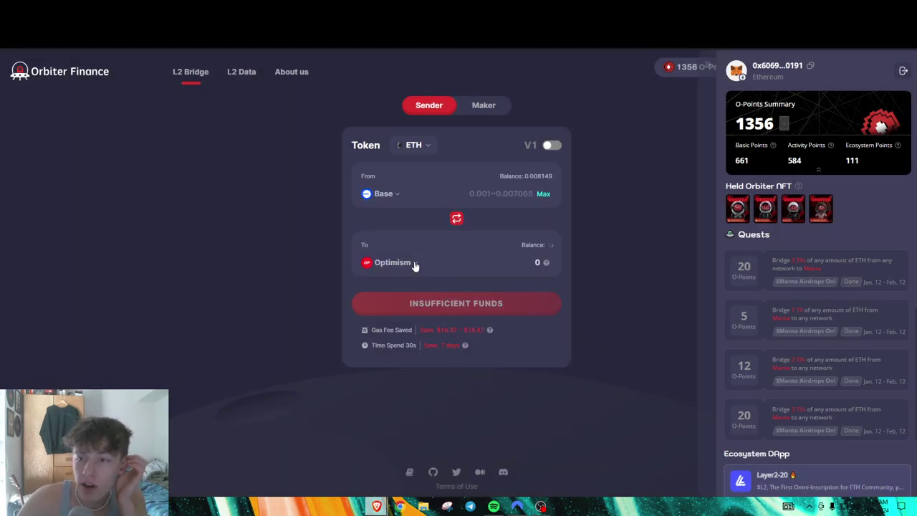
type("0.001")
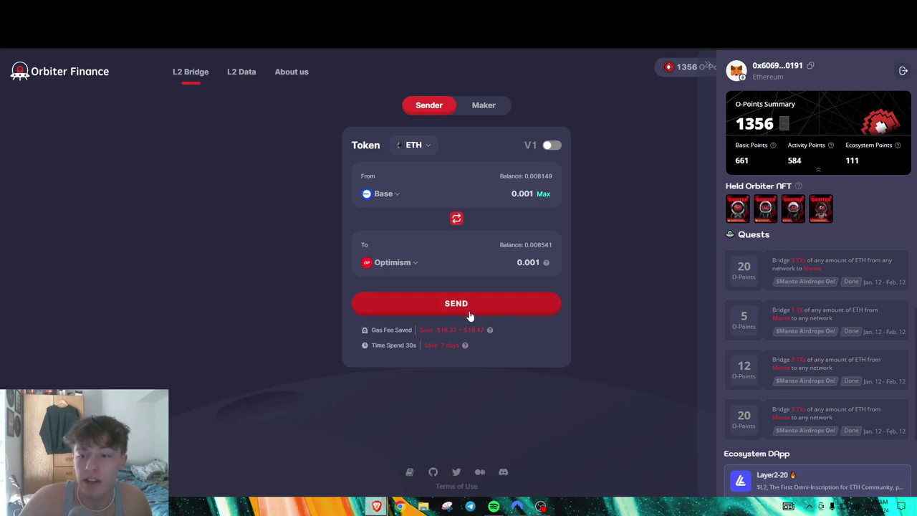
- Send the 0.002 ETH Base-to-Optimism transfer, approving the network switch and transaction in MetaMask
left_click(469, 315)
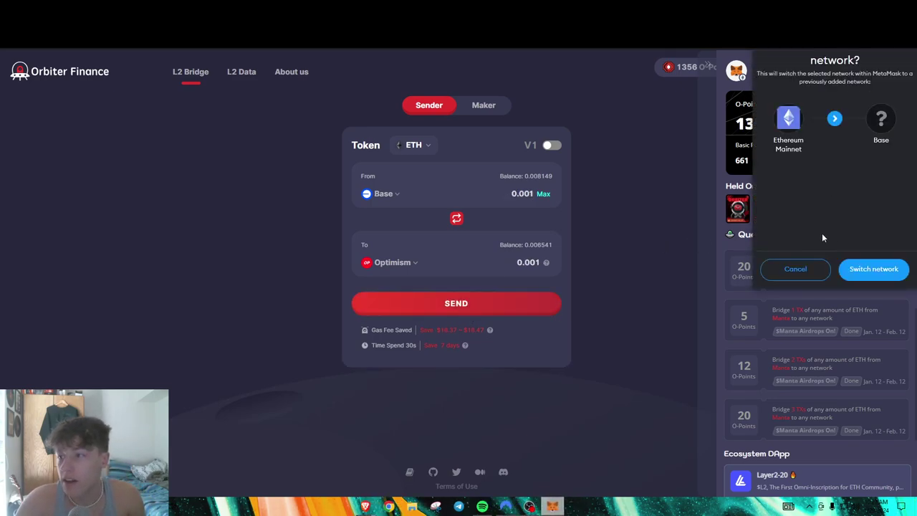
left_click(867, 275)
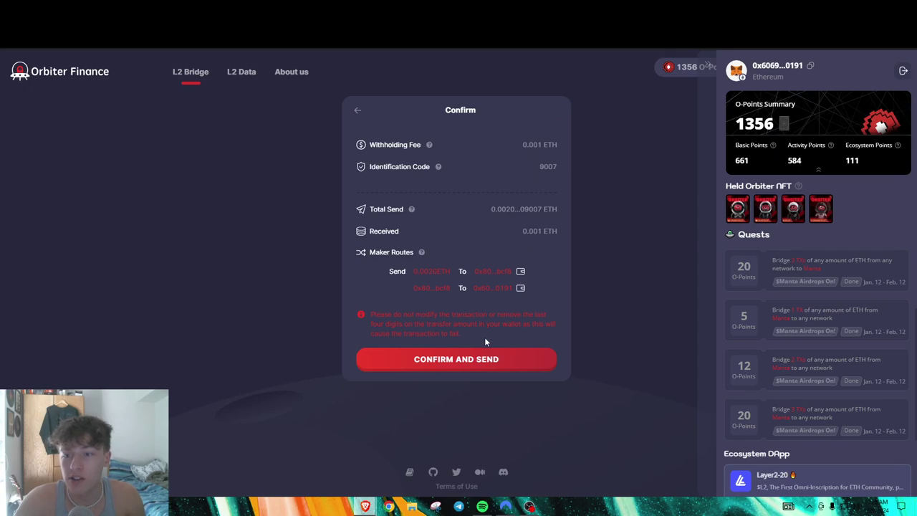
left_click(473, 357)
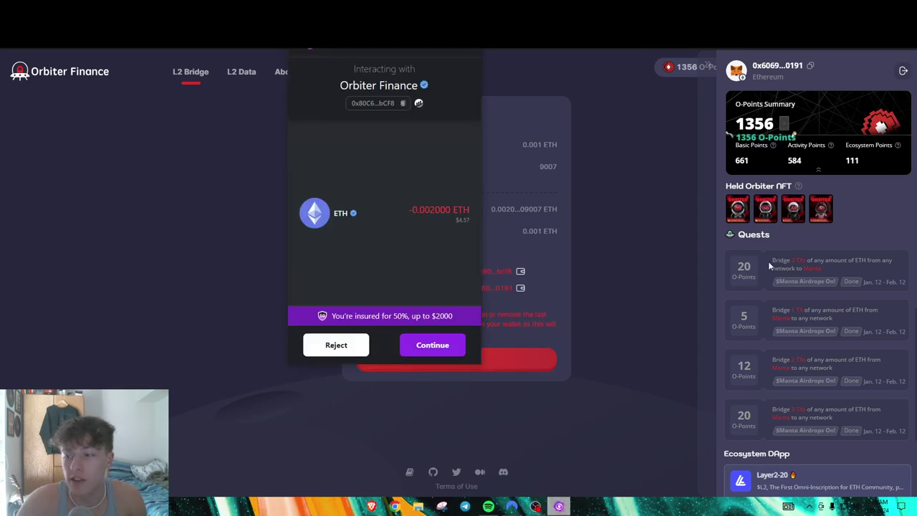
left_click(444, 345)
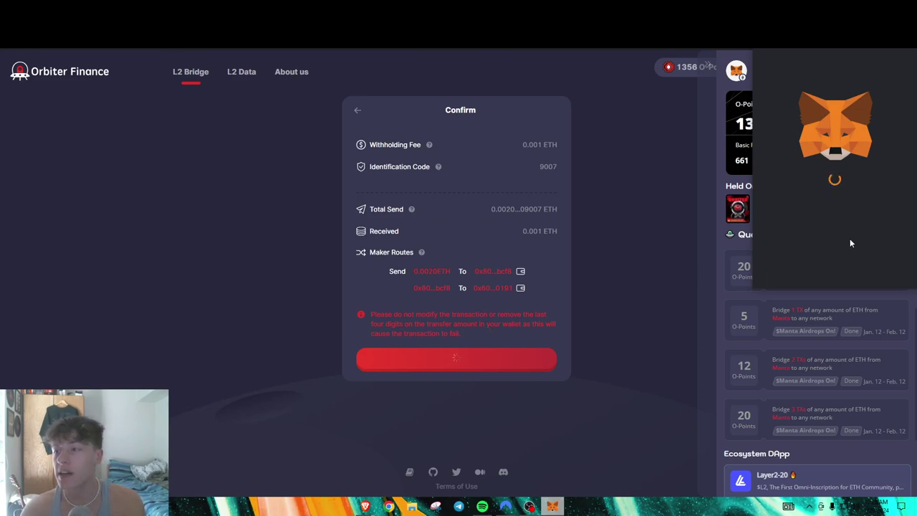
left_click(849, 269)
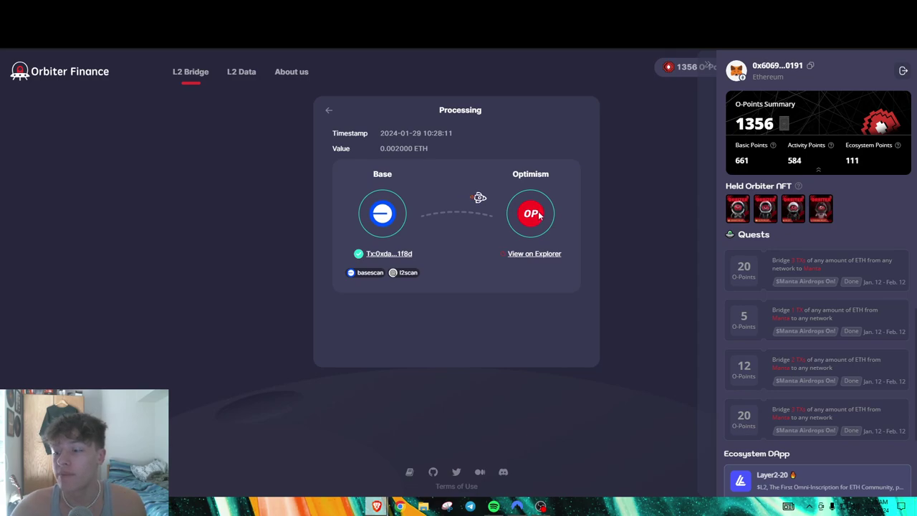
- Open the transfer History, page through pages 17 and 13, and return to page 1
left_click(708, 67)
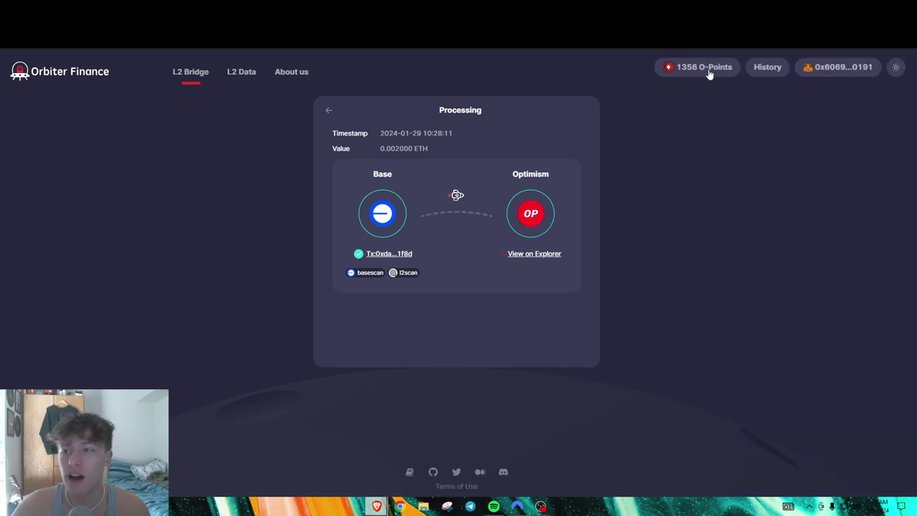
left_click(767, 68)
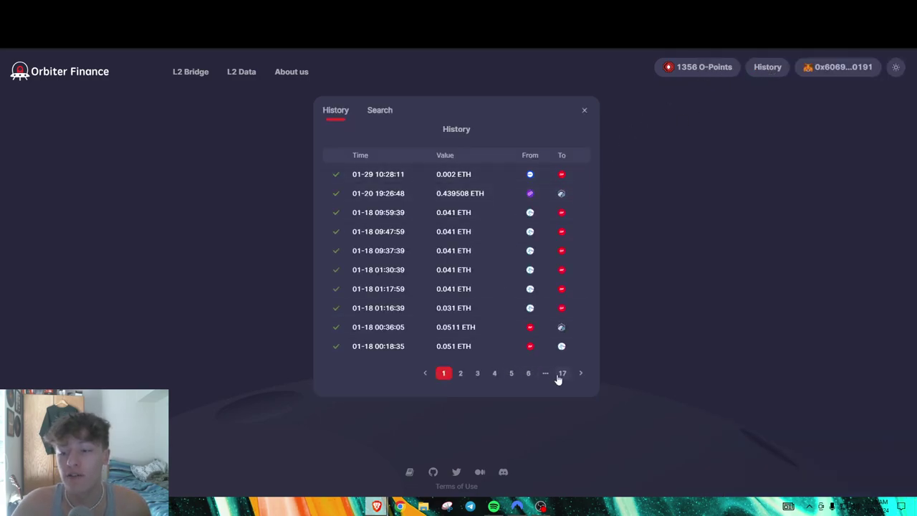
left_click(558, 375)
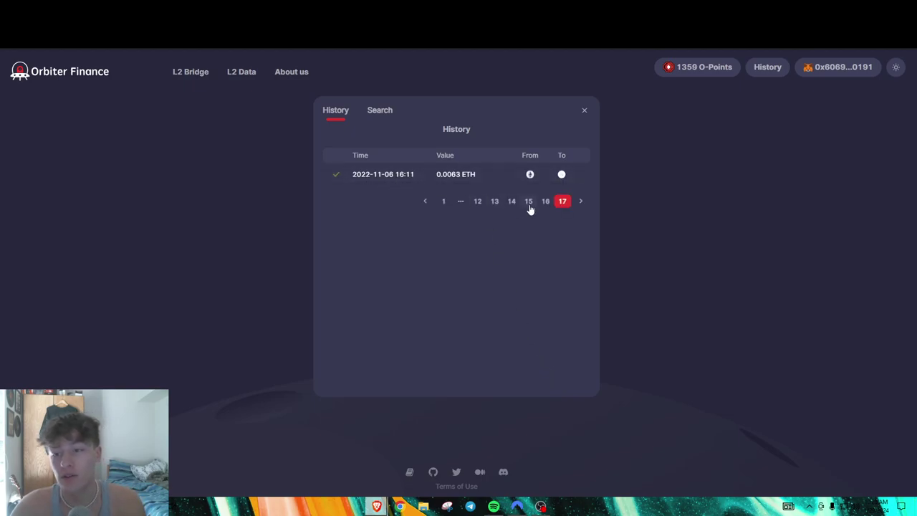
left_click(493, 201)
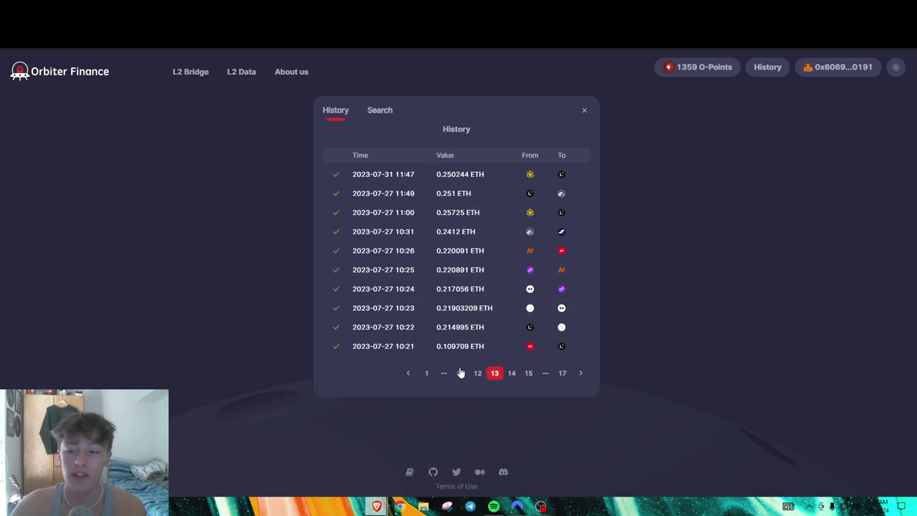
left_click(461, 373)
left_click(435, 376)
left_click(428, 375)
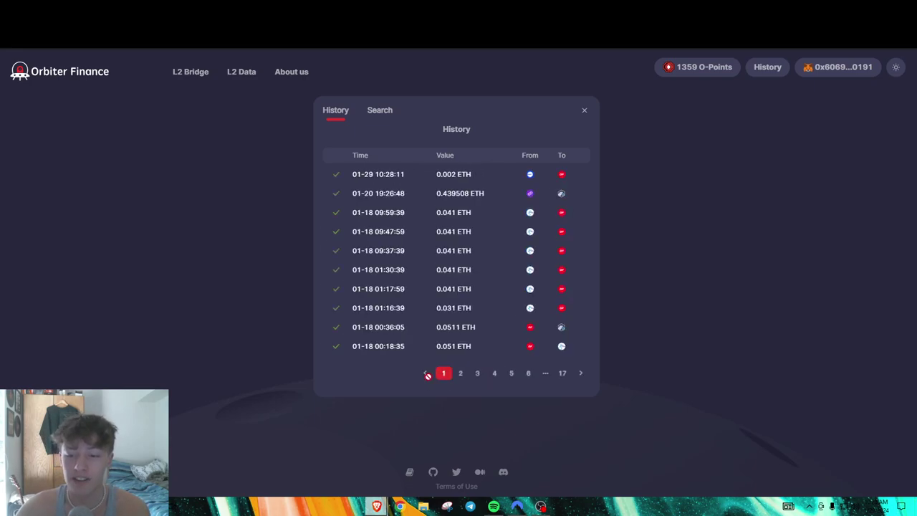
- Close the transfer history and go back to the Base-to-Optimism bridge send form
left_click(585, 110)
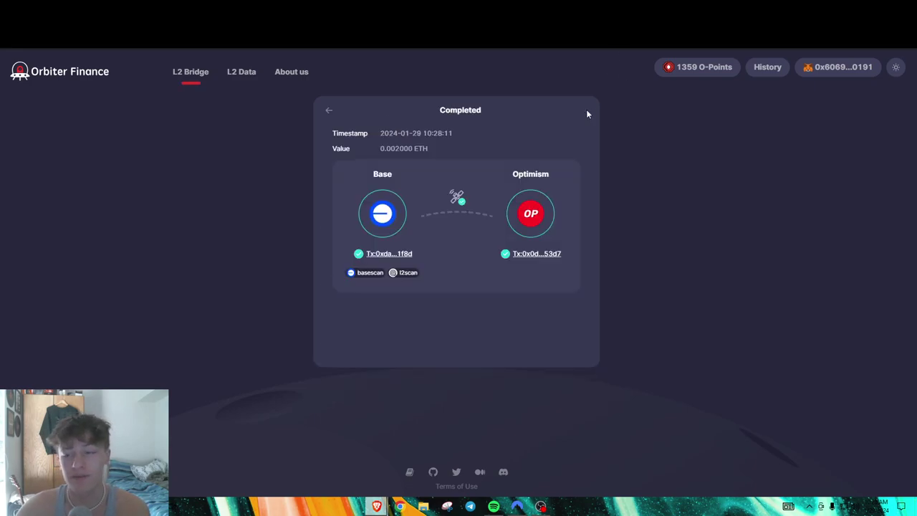
left_click(327, 112)
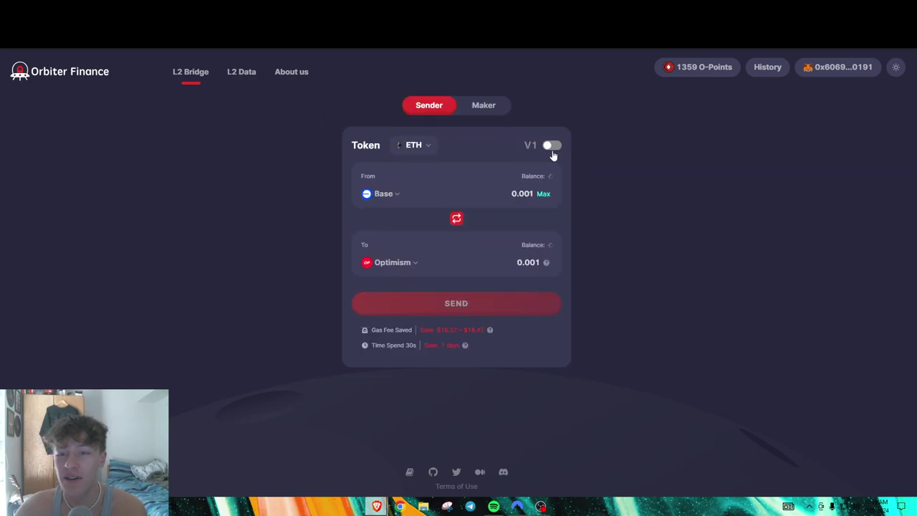